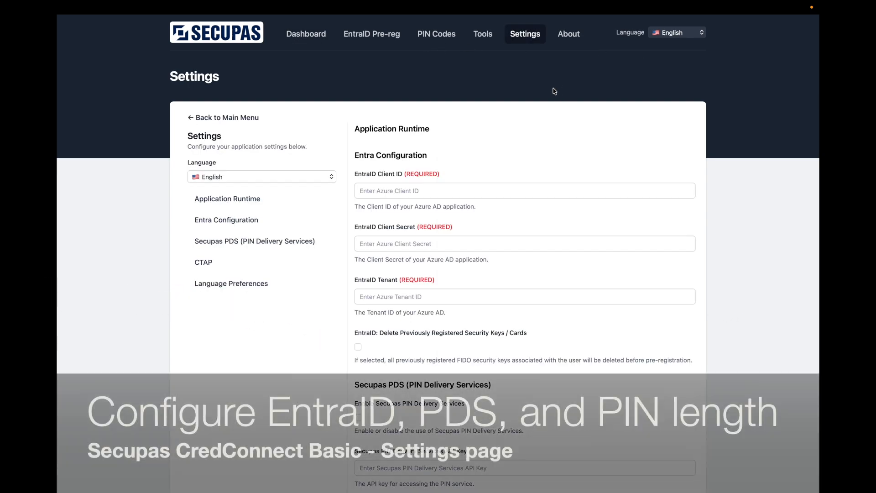
Look over the EntraID, PIN Delivery Services and CTAP settings, and view the available authenticator tools
scroll(431, 131, "down", 2)
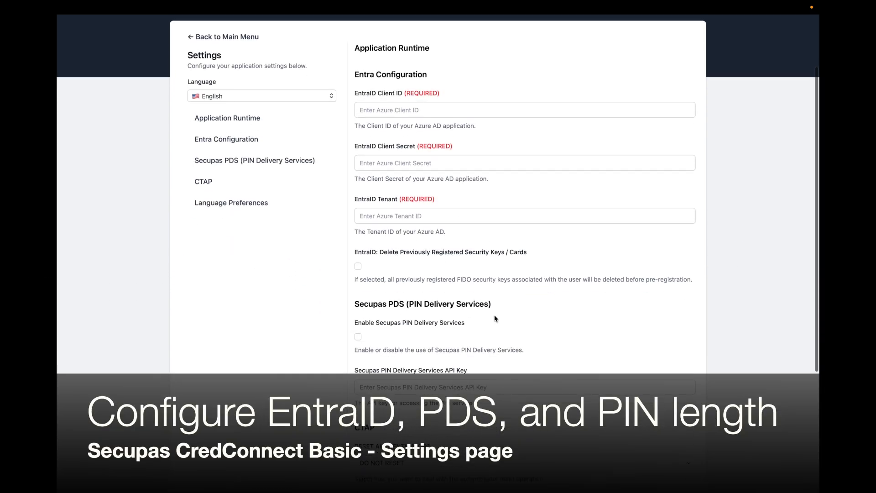
scroll(495, 318, "down", 4)
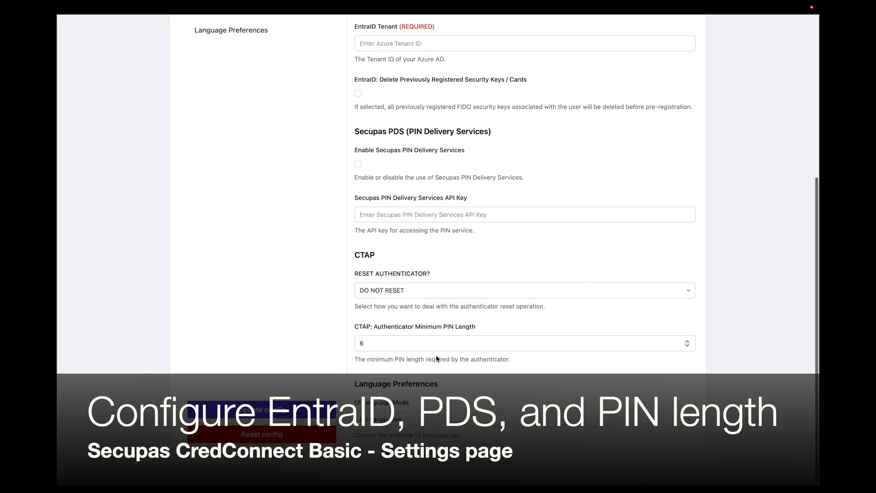
scroll(436, 358, "up", 6)
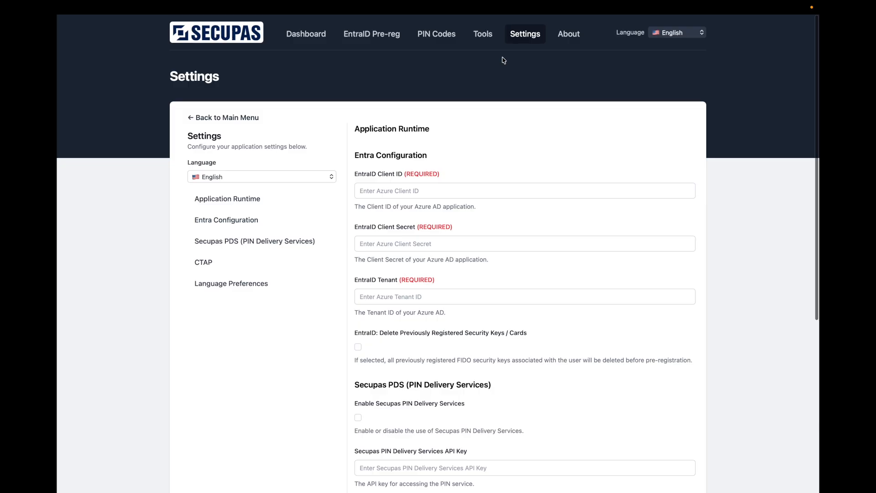
left_click(483, 38)
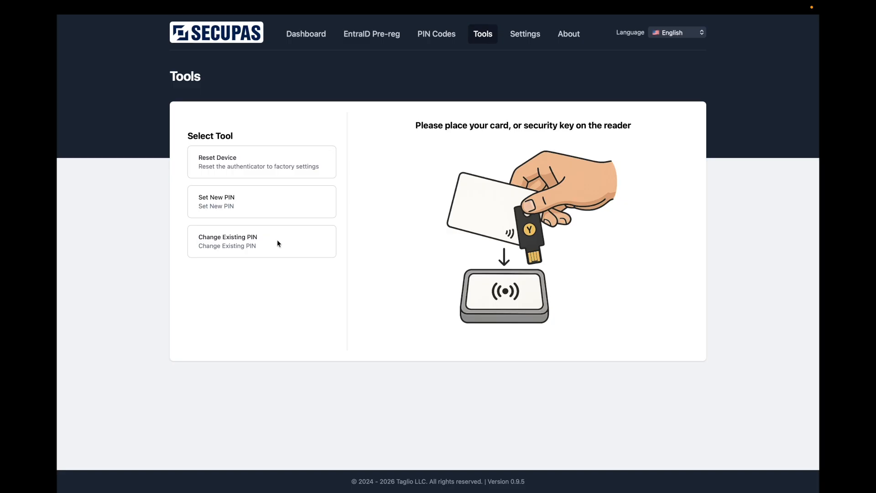
View the list of generated PIN codes, revealing the PINs and hiding them again
left_click(417, 44)
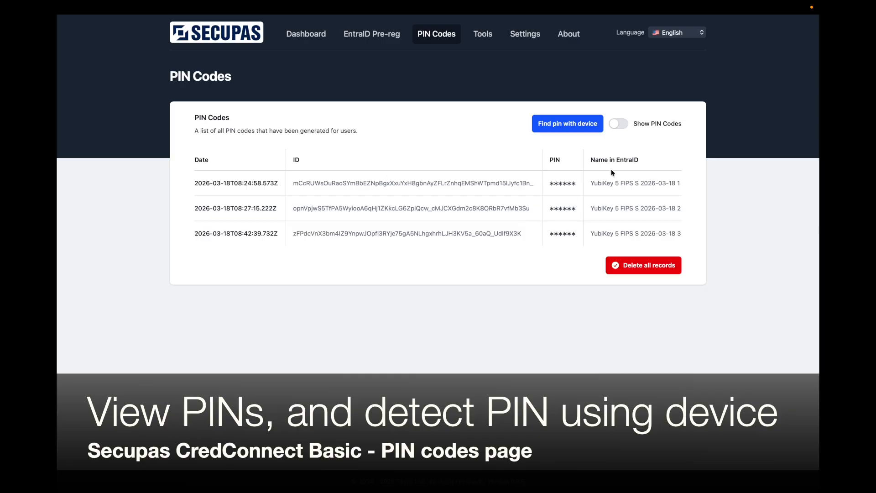
left_click(622, 124)
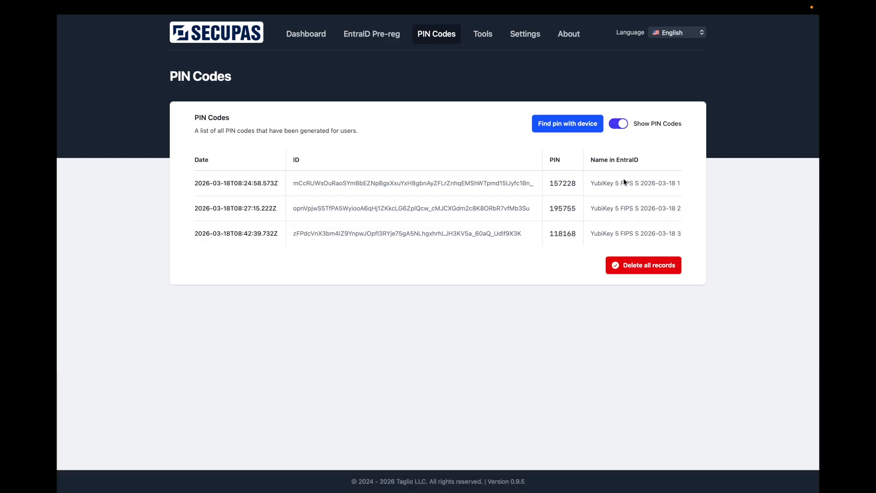
left_click(621, 125)
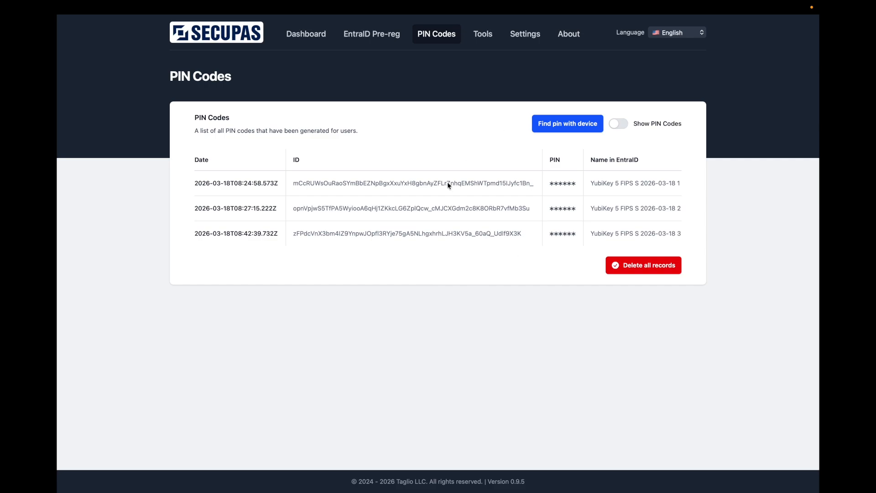
Examine the configuration options on the EntraID Pre-reg page
left_click(383, 35)
scroll(433, 237, "down", 2)
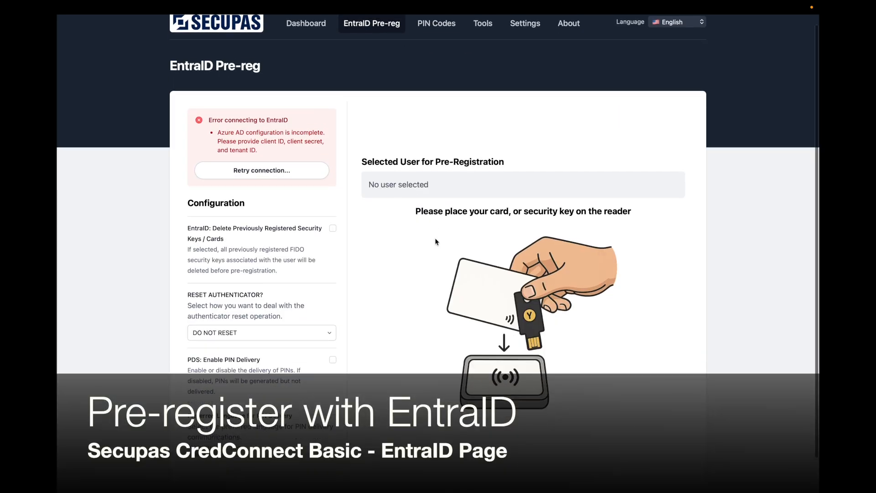
scroll(385, 247, "up", 2)
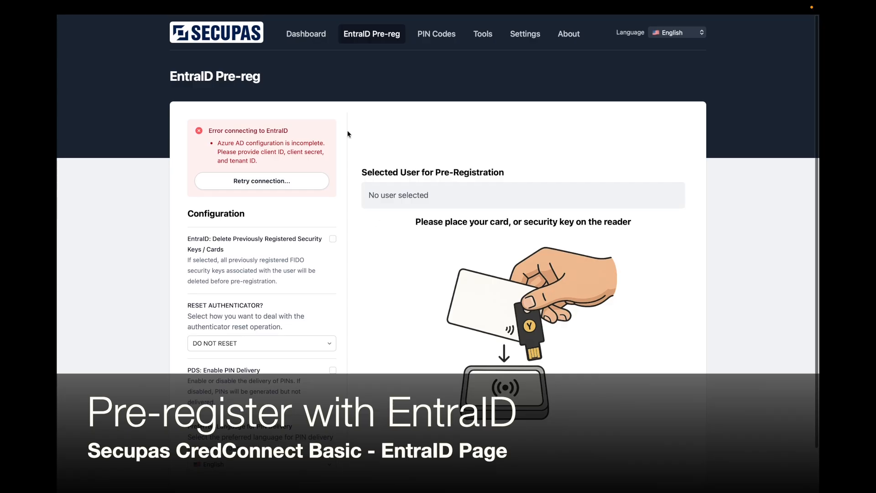
left_click(306, 34)
left_click(374, 38)
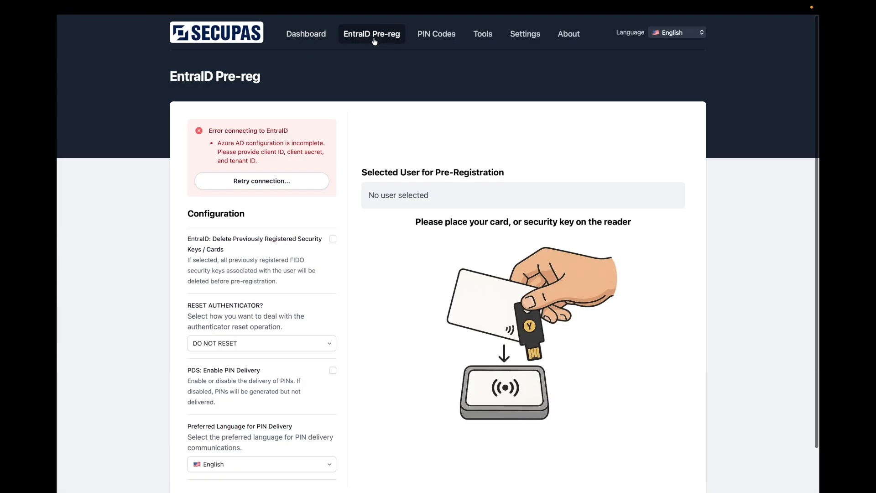
In Settings, paste the EntraID client ID and client secret, and set the tenant to secupasdemo.onmicrosoft.com
left_click(525, 33)
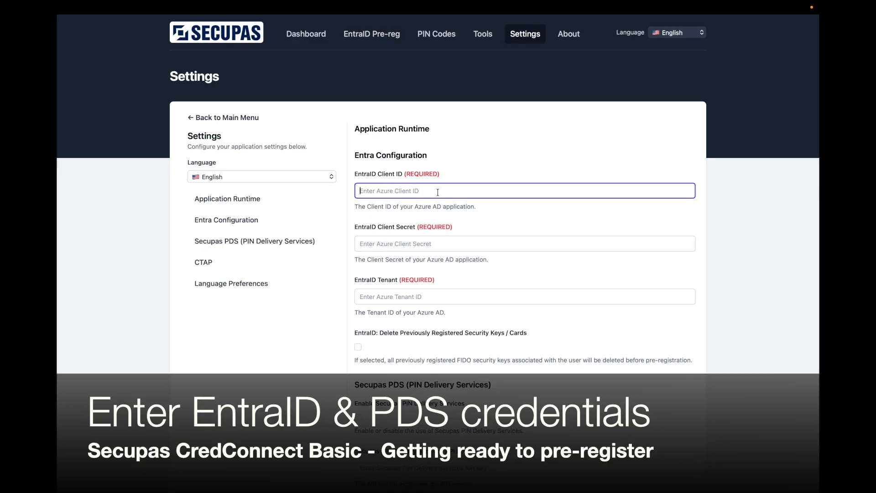
type("729cf30a-f7a7-41aa-a67c-85c20ea09981")
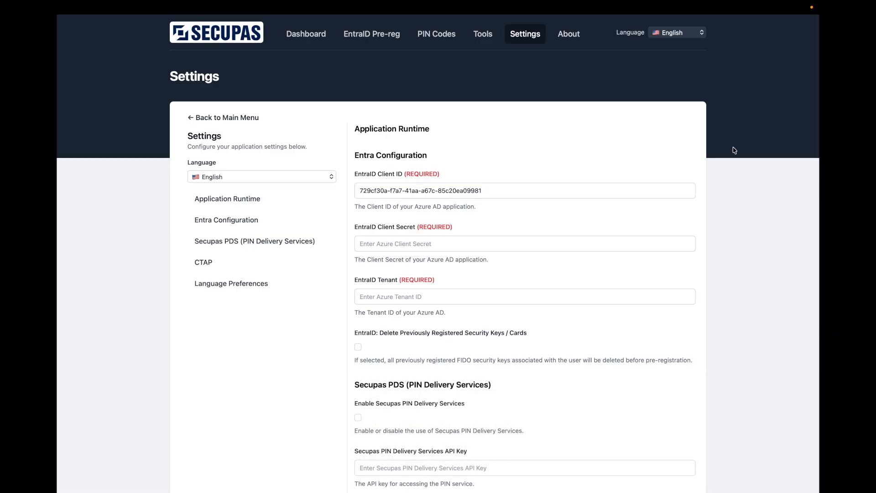
left_click(394, 244)
key("super+v")
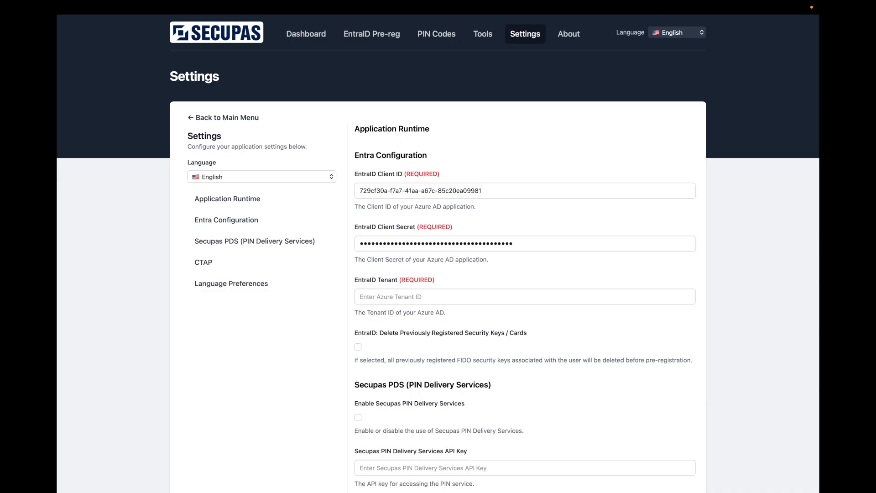
left_click(414, 303)
type("secupasdemo.onmicrosoft.com")
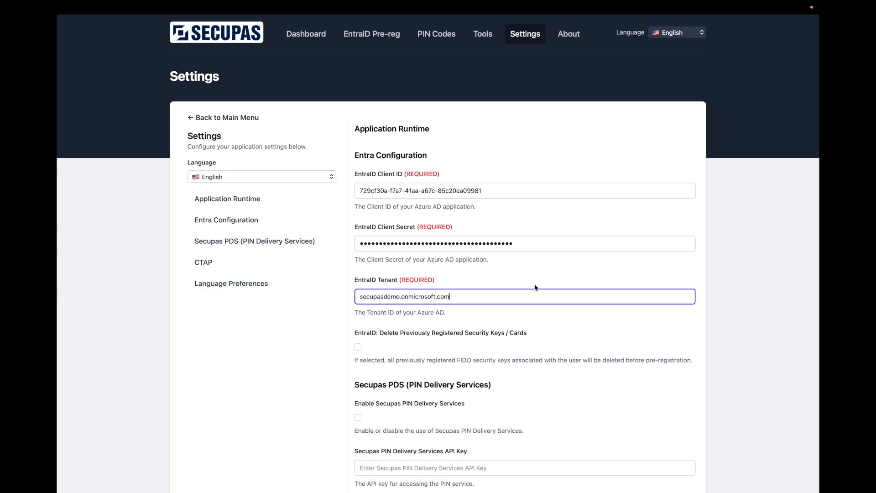
Enable Secupas PIN Delivery Services and paste its API key
scroll(535, 287, "down", 2)
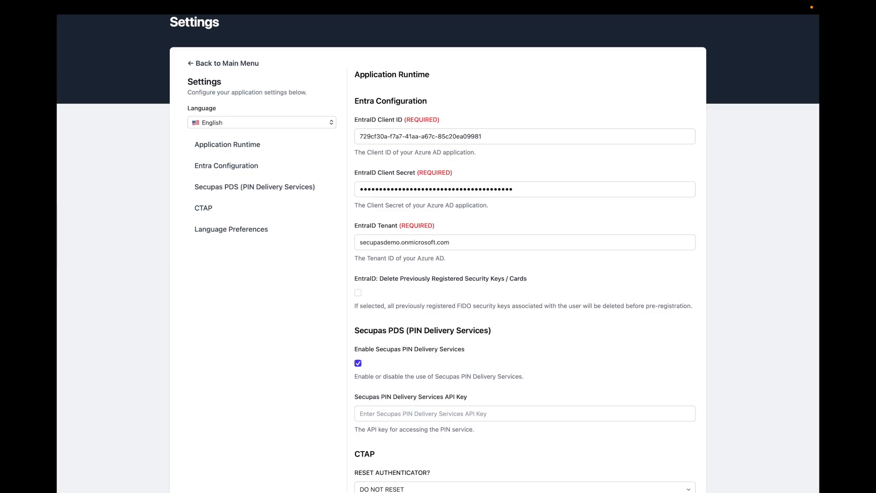
left_click(382, 413)
key("super+v")
Check the available choices for authenticator reset and UI language mode in the settings
scroll(382, 411, "down", 4)
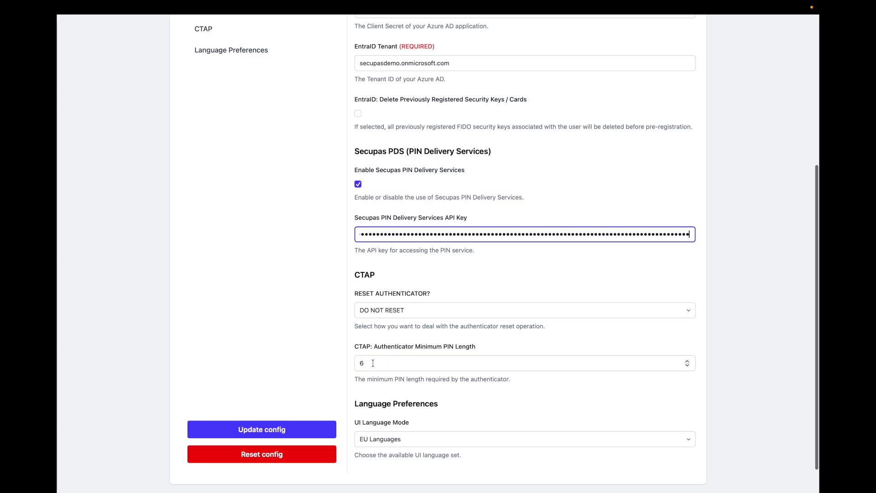
left_click(556, 311)
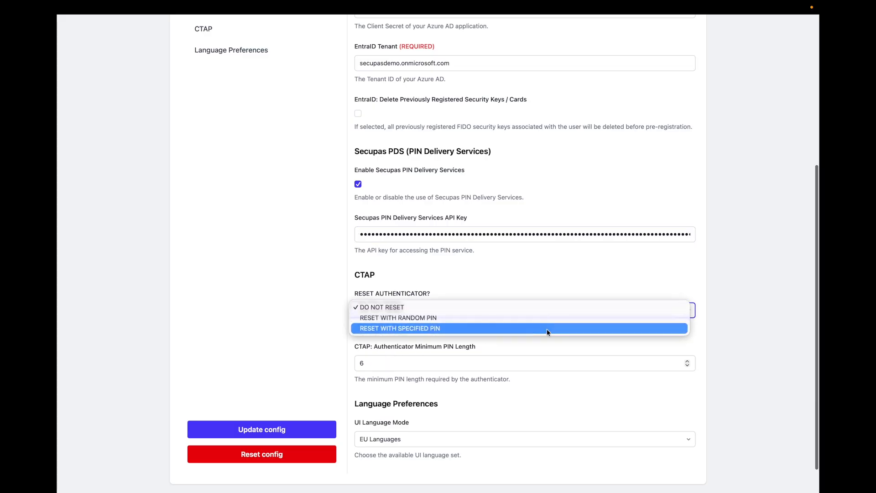
left_click(442, 397)
left_click(375, 438)
left_click(400, 419)
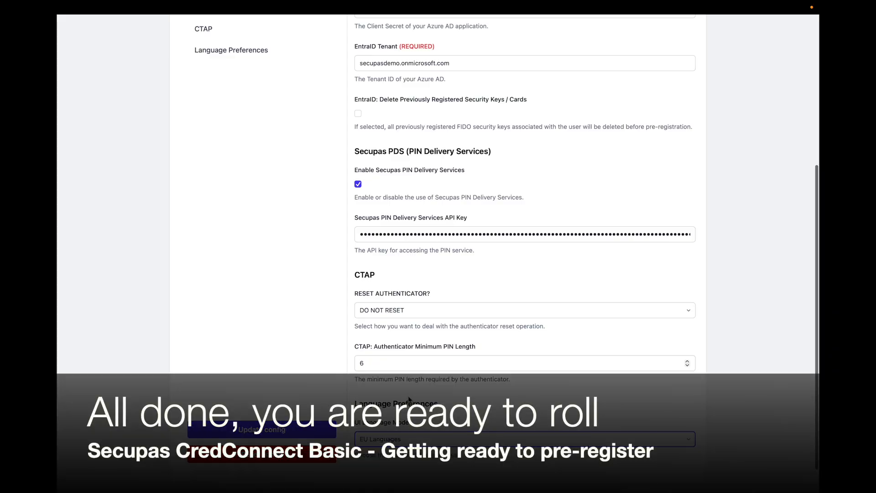
On the EntraID Pre-reg page, choose the Secupas Demo group and select the admin user to pre-register
scroll(497, 321, "up", 5)
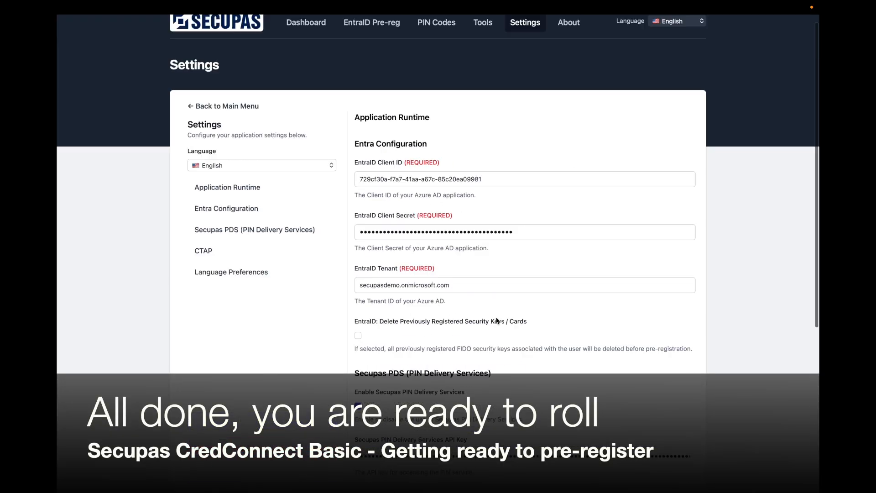
left_click(372, 34)
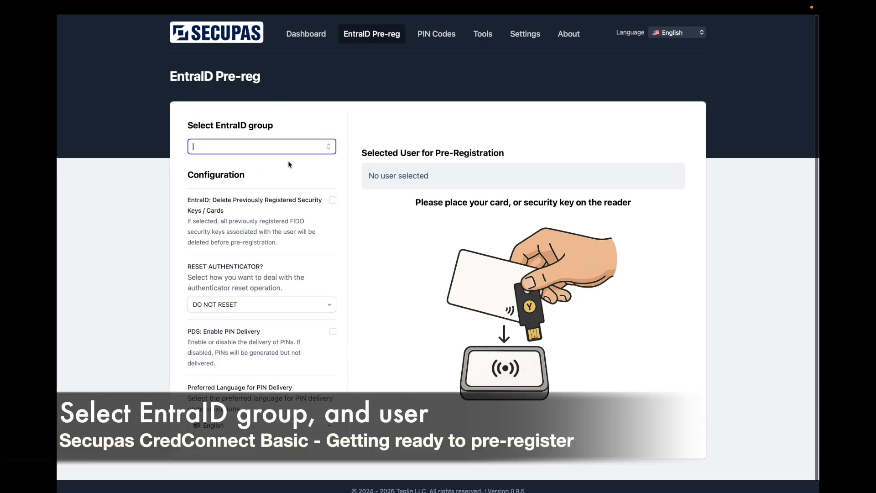
left_click(333, 147)
left_click(316, 168)
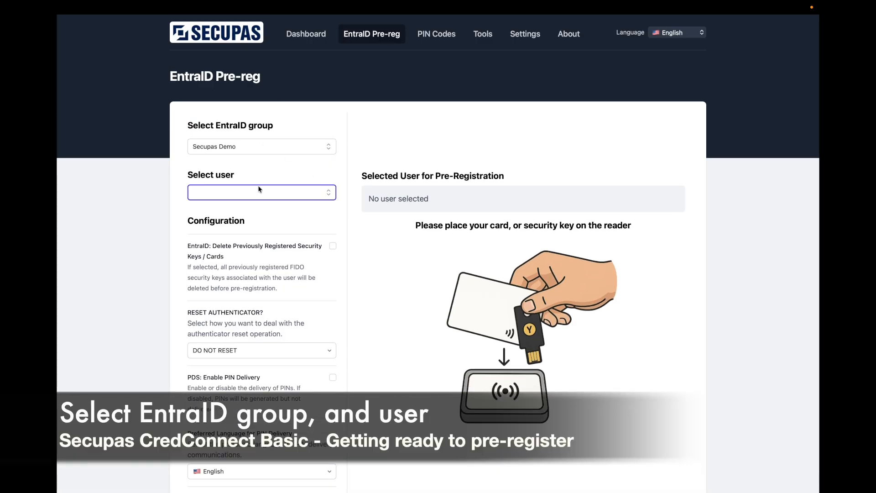
left_click(333, 196)
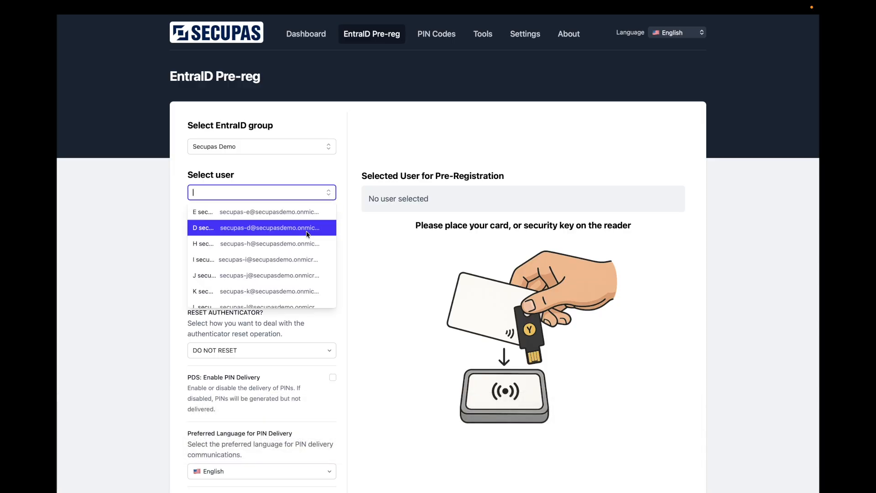
type("yur")
key("Return")
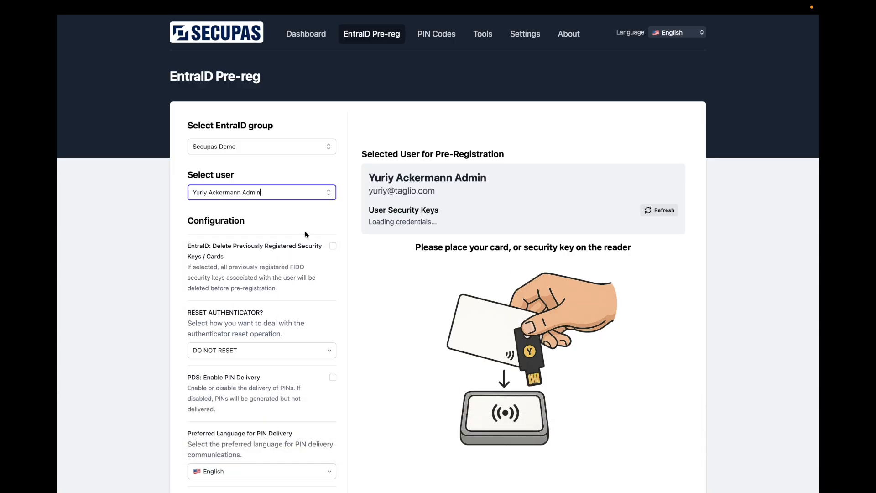
Enable deletion of previously registered security keys and set the authenticator reset mode to RESET WITH RANDOM PIN
left_click(332, 247)
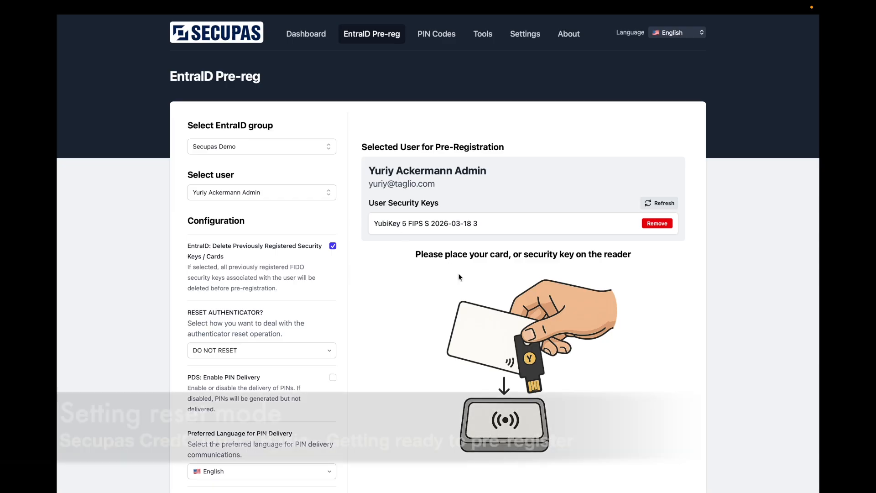
scroll(279, 312, "down", 3)
left_click(283, 302)
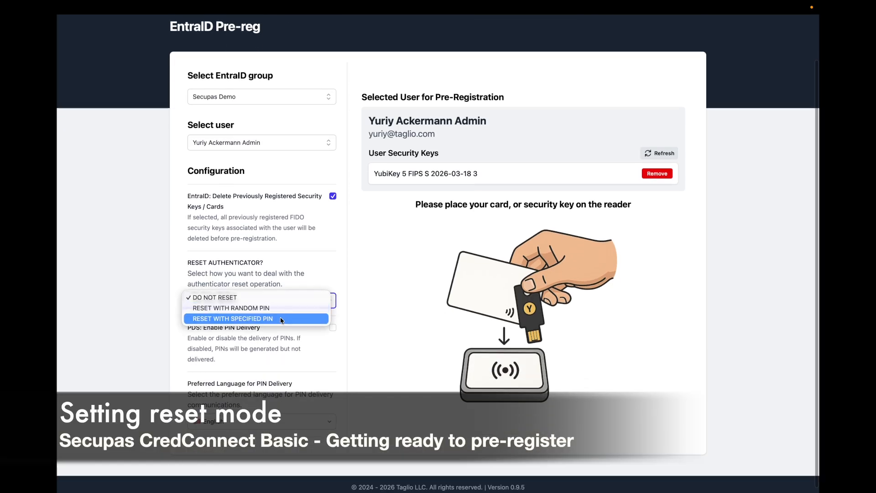
left_click(281, 304)
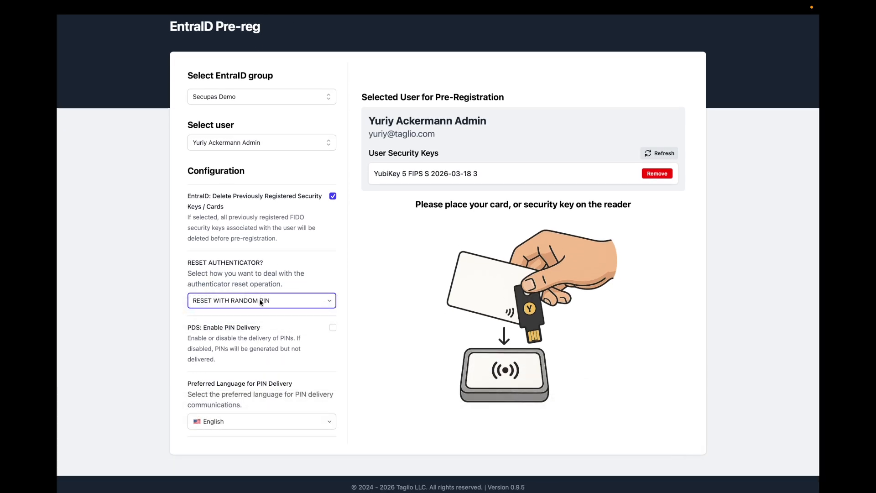
Enable PIN delivery and set the preferred language for PIN delivery to Deutsch
scroll(264, 310, "down", 1)
left_click(332, 326)
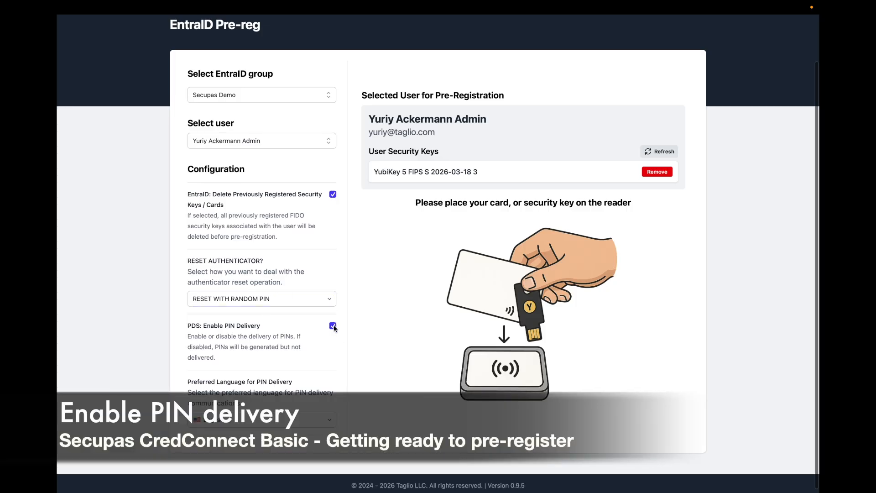
left_click(318, 415)
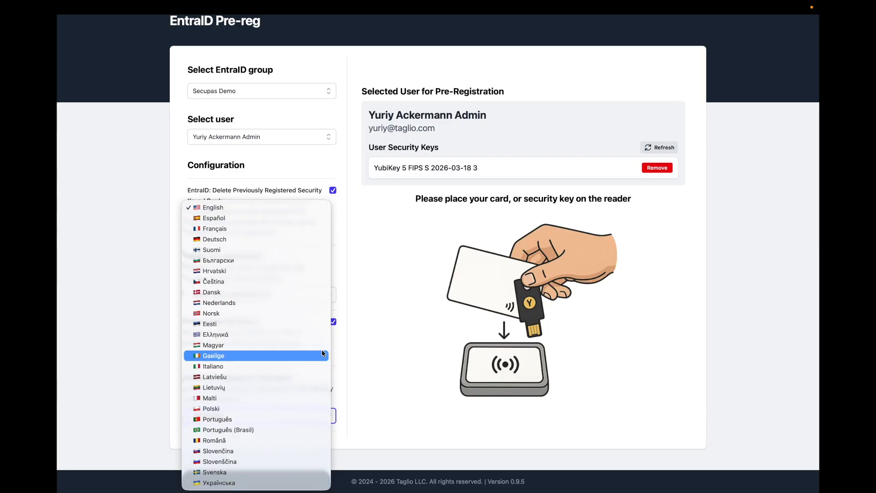
left_click(310, 247)
Add the connected YubiKey 5 FIPS authenticator to the selected user's account
scroll(412, 330, "up", 2)
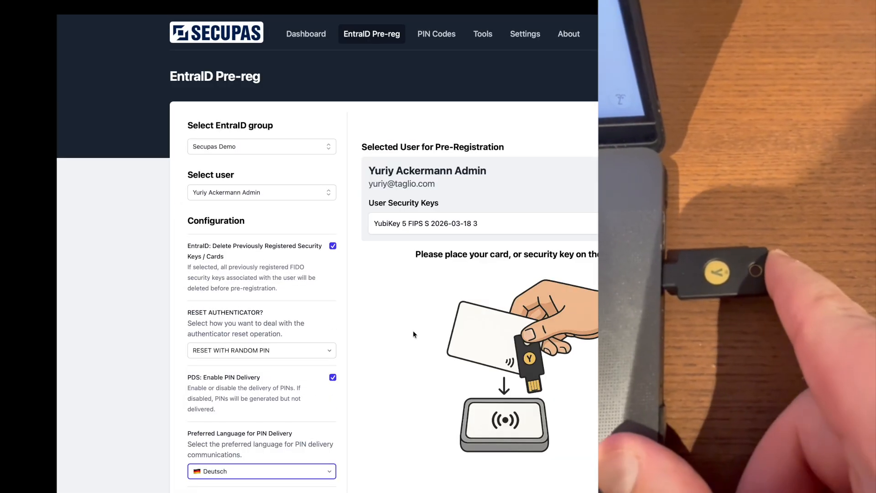
scroll(503, 303, "down", 3)
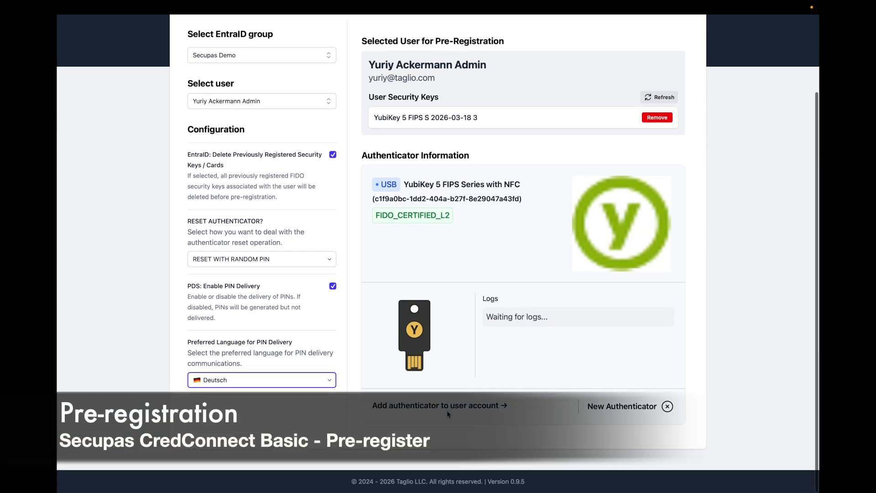
left_click(450, 406)
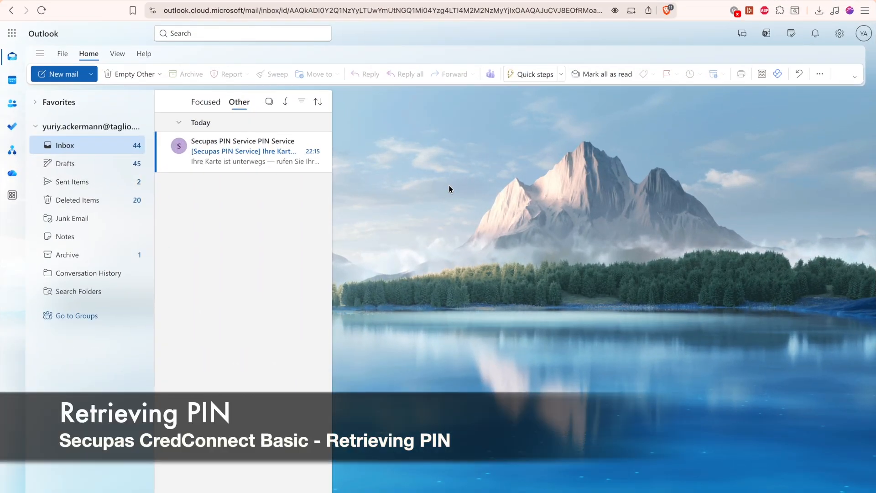
In Outlook, open the Secupas PIN Service email "Ihre Karte ist unterwegs" and follow its PIN retrieval link
left_click(228, 142)
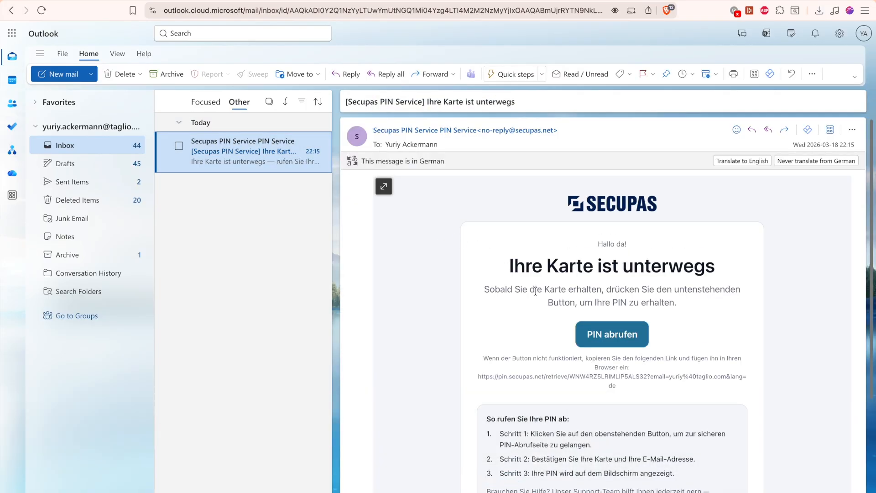
scroll(535, 292, "down", 1)
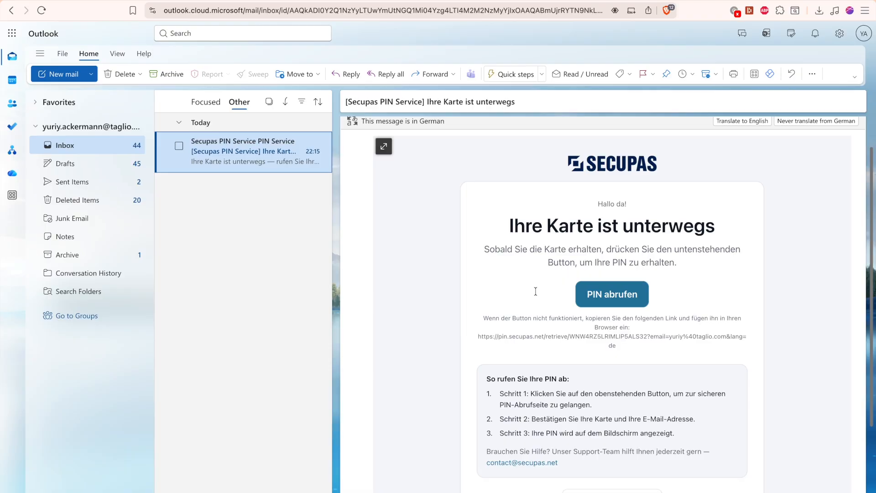
scroll(536, 291, "up", 1)
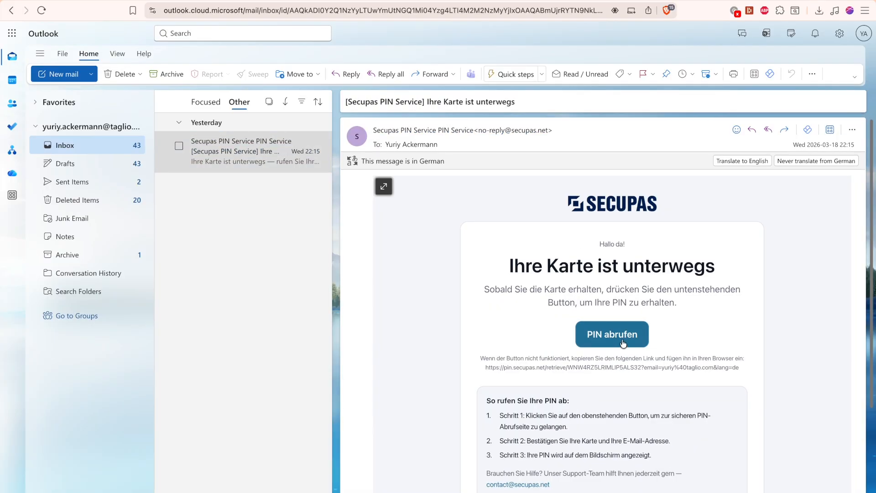
left_click(623, 341)
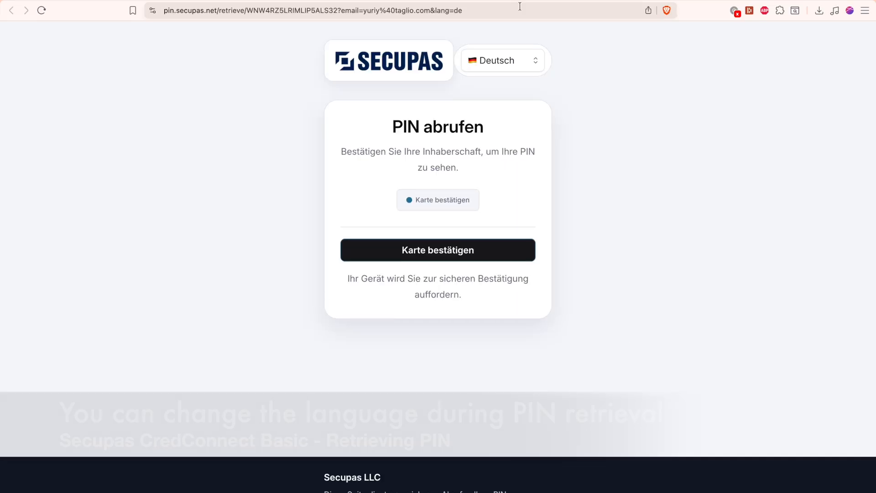
Try Italiano and Български as the display language of the PIN retrieval page
left_click(519, 61)
left_click(511, 72)
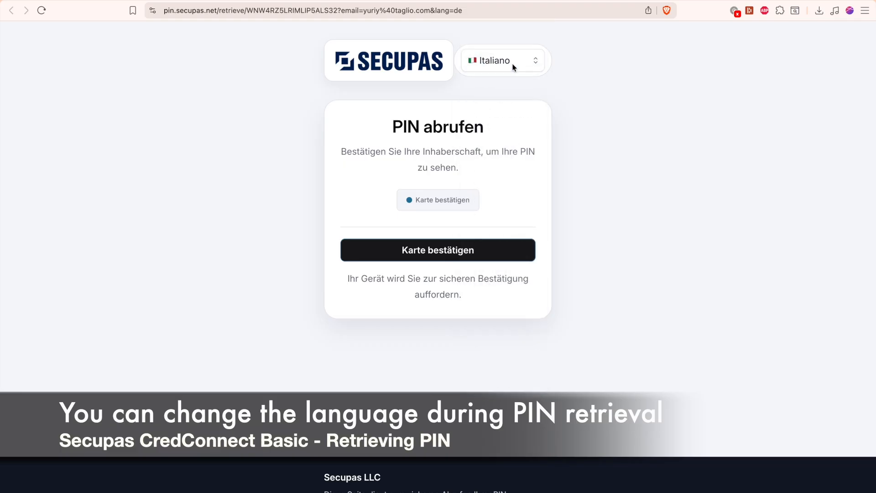
left_click(514, 61)
left_click(510, 48)
Set the PIN retrieval page's language to English and start the card verification
left_click(509, 54)
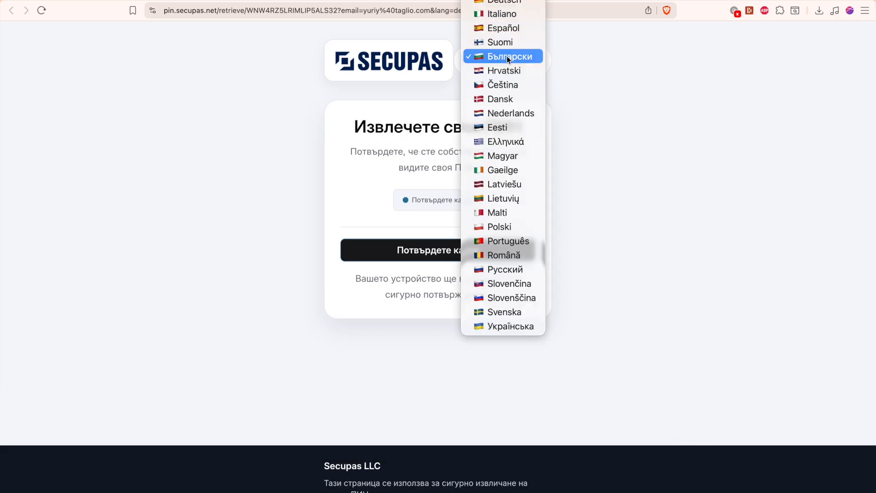
left_click(506, 9)
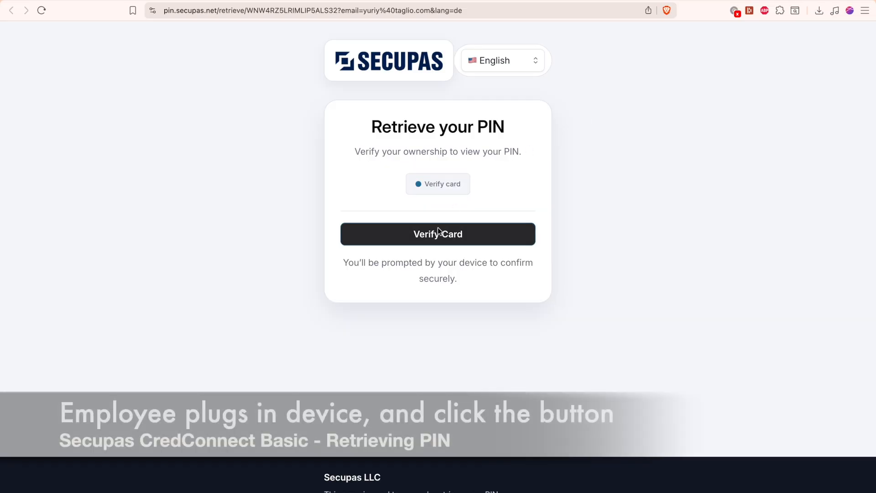
left_click(437, 227)
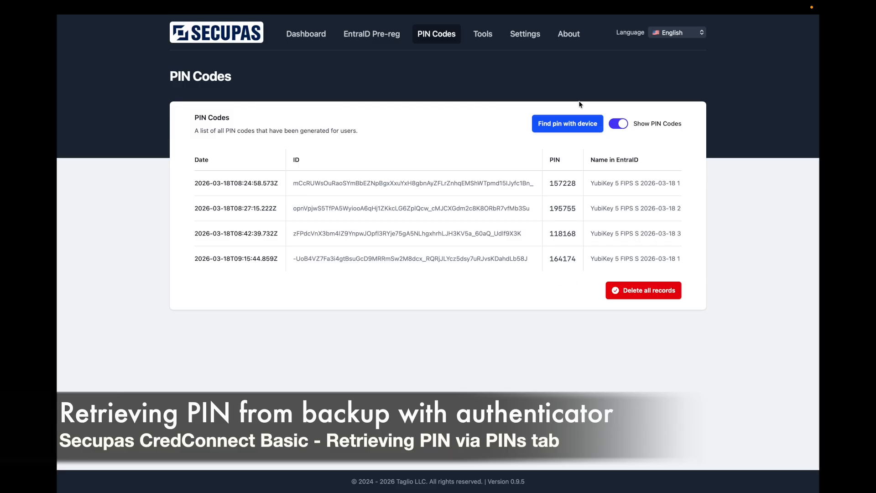
Hide the PIN codes in the list of generated PINs and start finding a PIN with the device
left_click(619, 124)
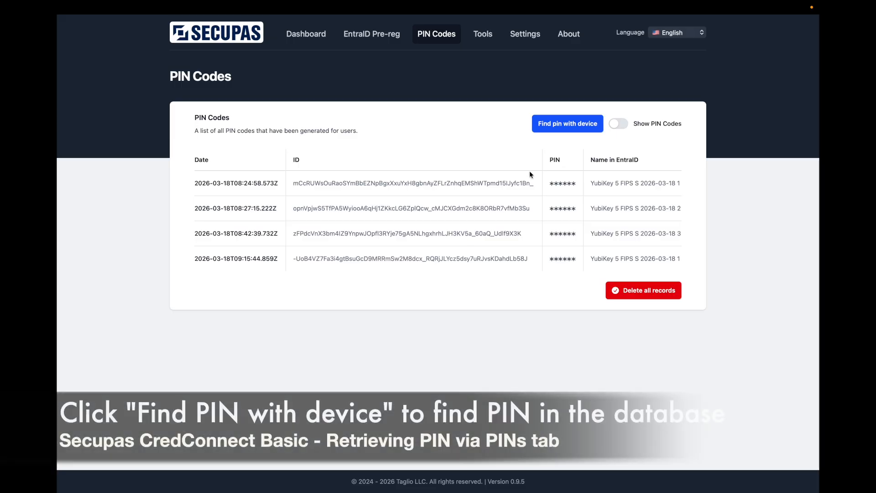
left_click(566, 130)
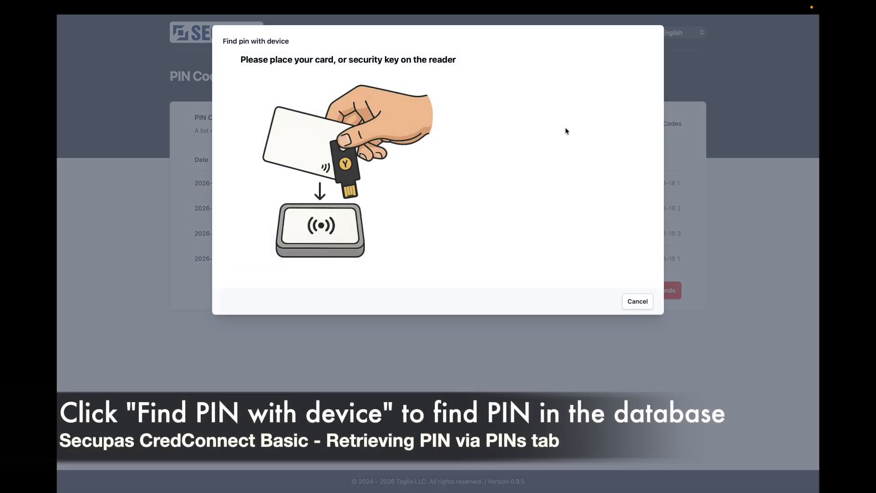